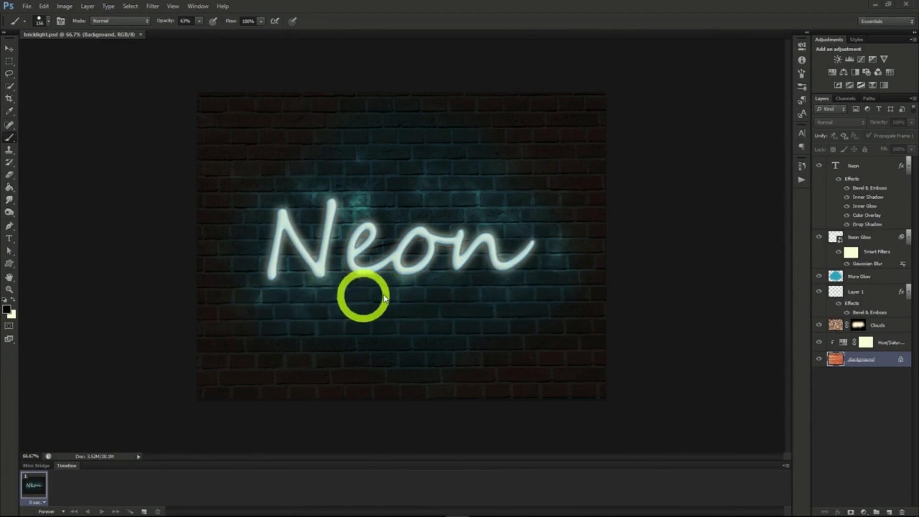
Duplicate the Background layer into a new document
click(857, 359)
right_click(856, 359)
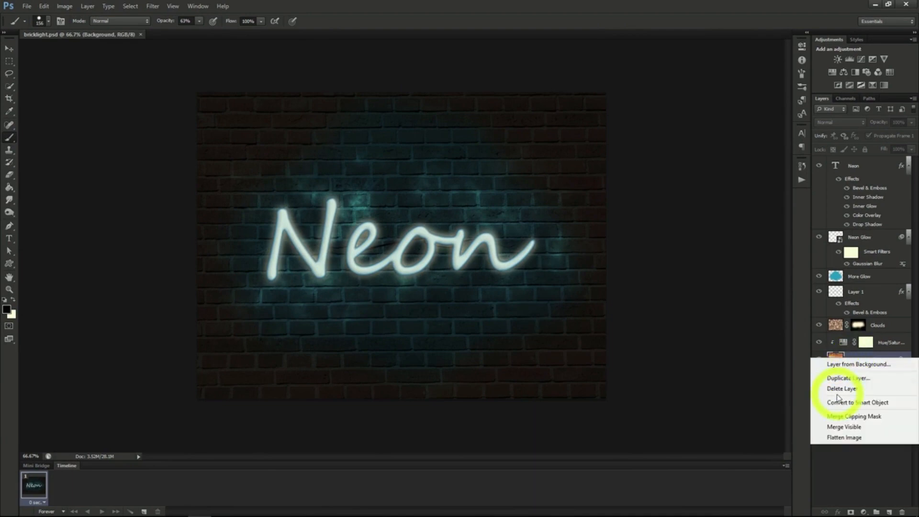
click(794, 377)
click(460, 193)
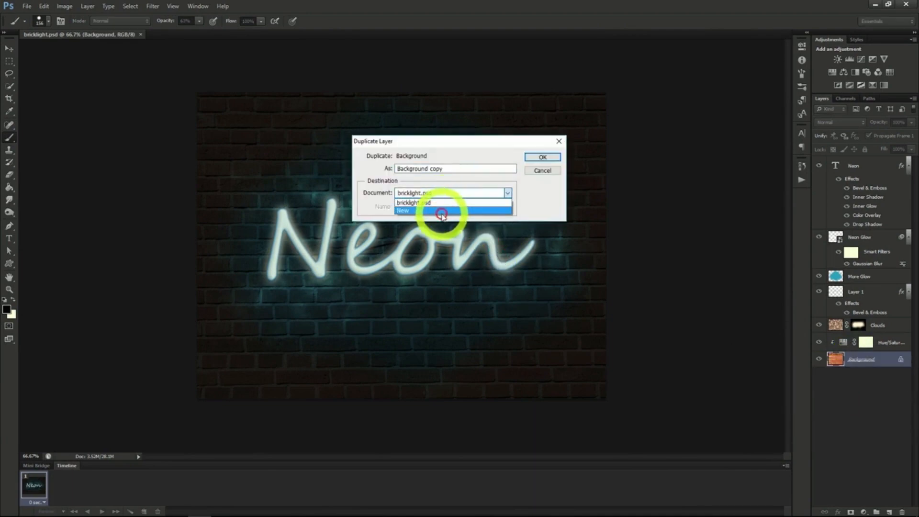
click(441, 211)
click(542, 157)
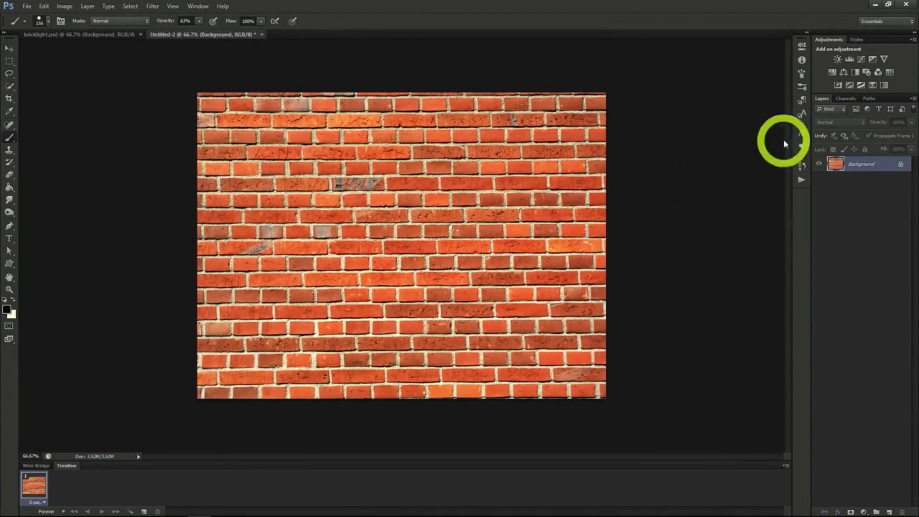
Add the text Neon across the brick image in Segoe Script
click(802, 134)
key(t)
click(314, 248)
text(Neon)
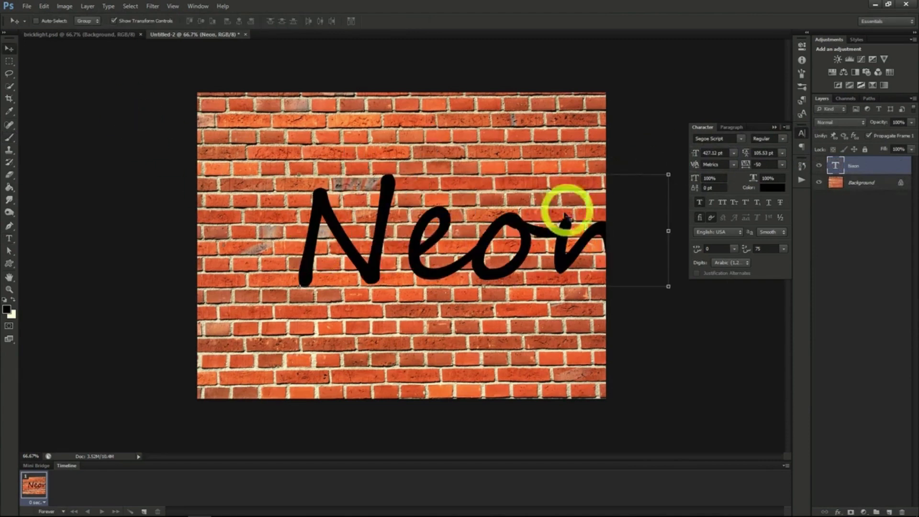
Reduce the Neon text's font size to 282.12 pt
drag(526, 239, 476, 242)
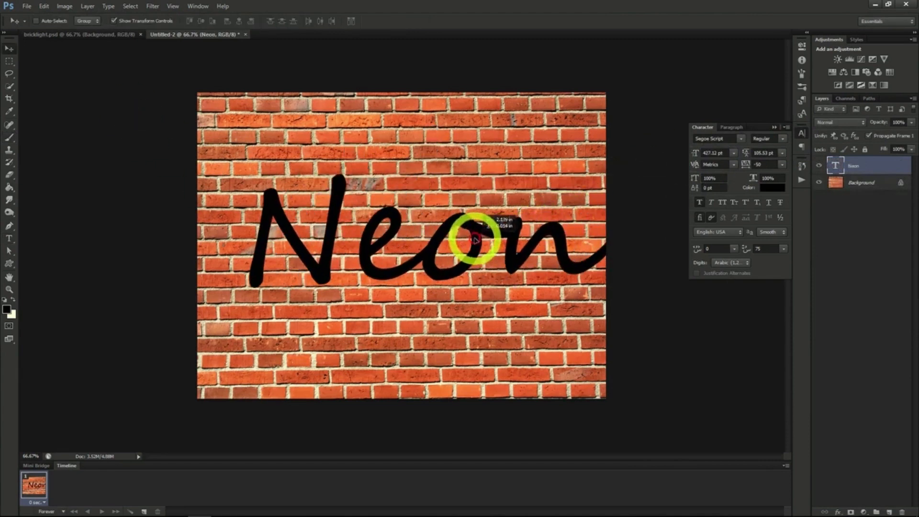
click(686, 152)
mouse_move(685, 152)
mouse_down()
mouse_move(507, 246)
mouse_move(702, 160)
mouse_up()
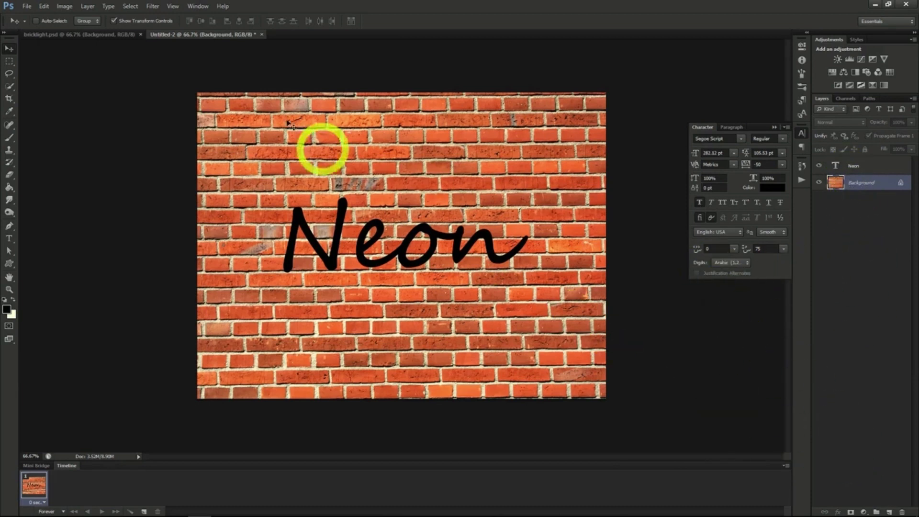
Add a Hue/Saturation adjustment layer above the background with saturation -70 and lightness -87
click(88, 6)
click(117, 89)
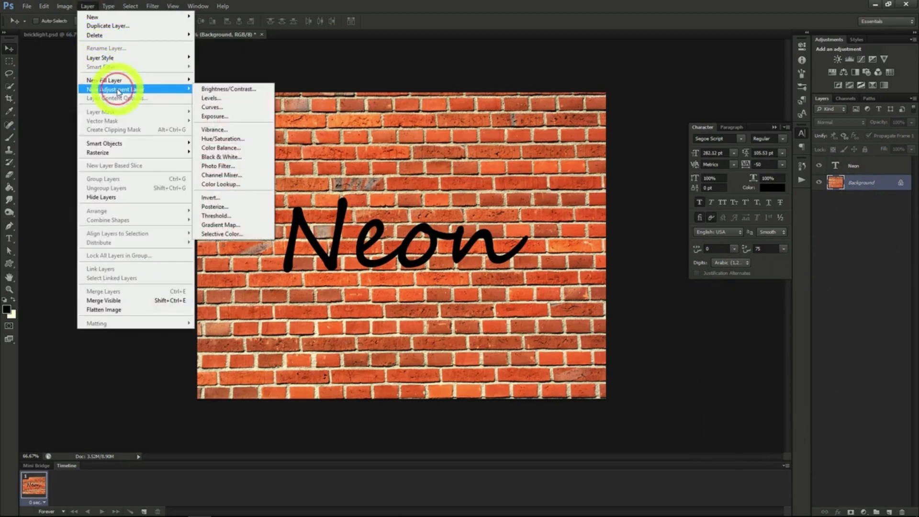
click(216, 139)
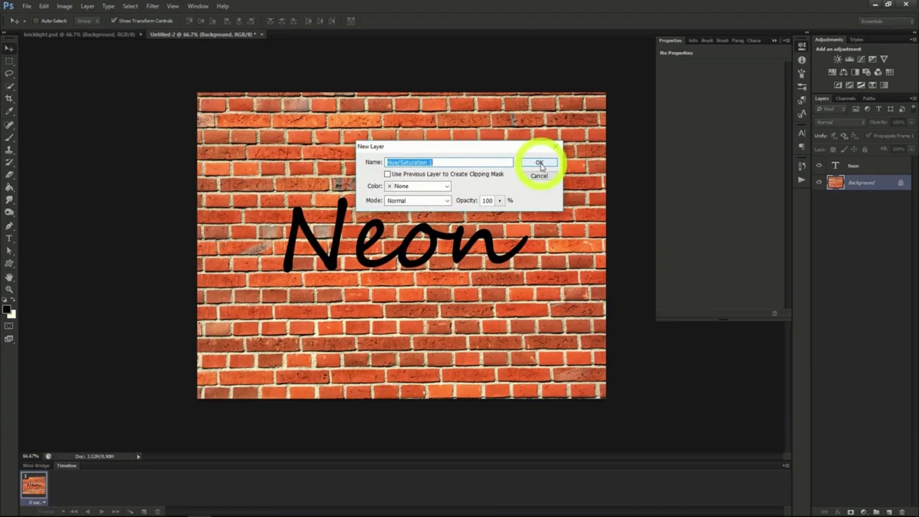
click(540, 163)
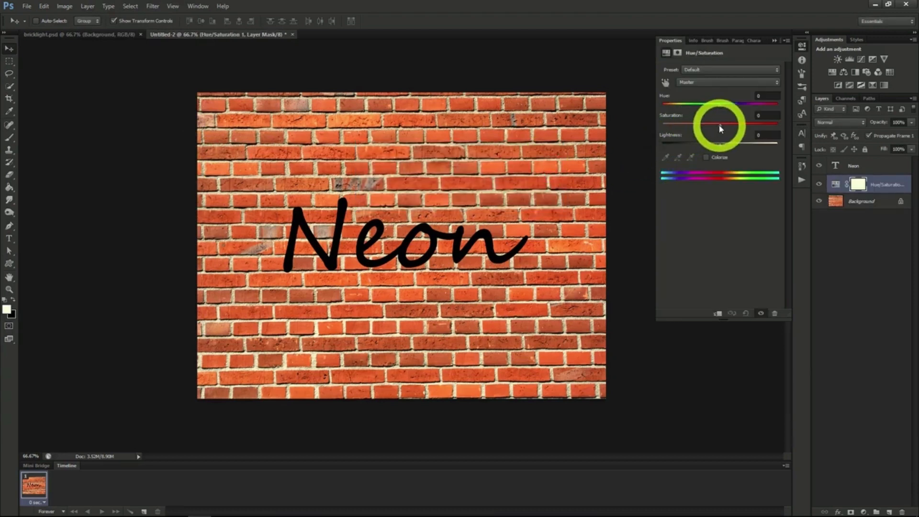
drag(721, 128, 671, 146)
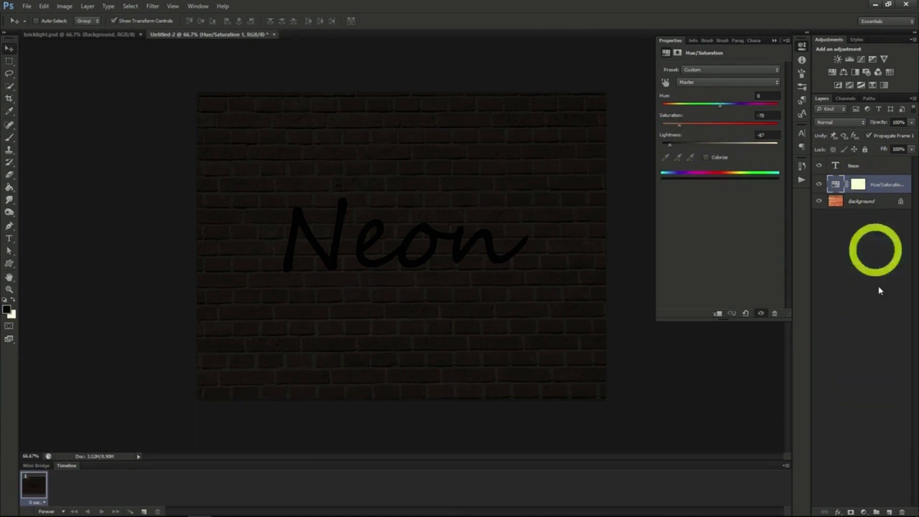
Create a new layer and fill it with the Render Clouds filter
click(889, 512)
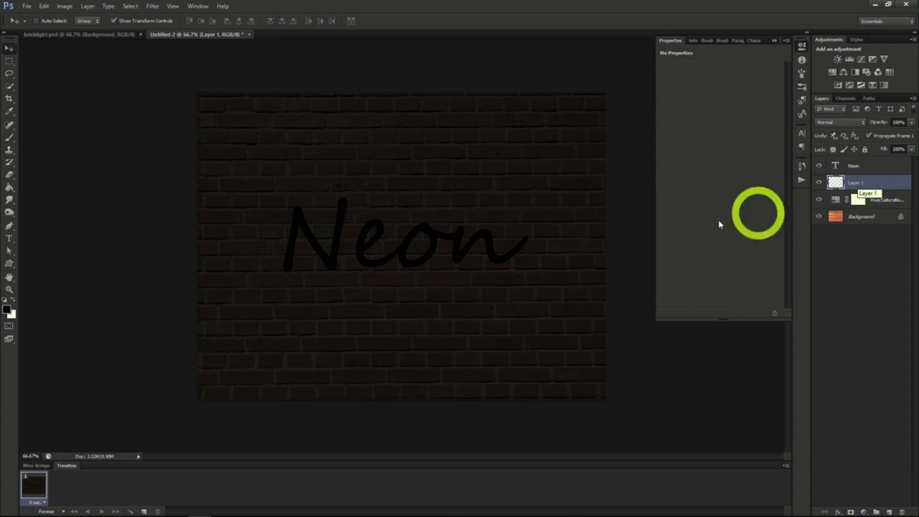
click(152, 6)
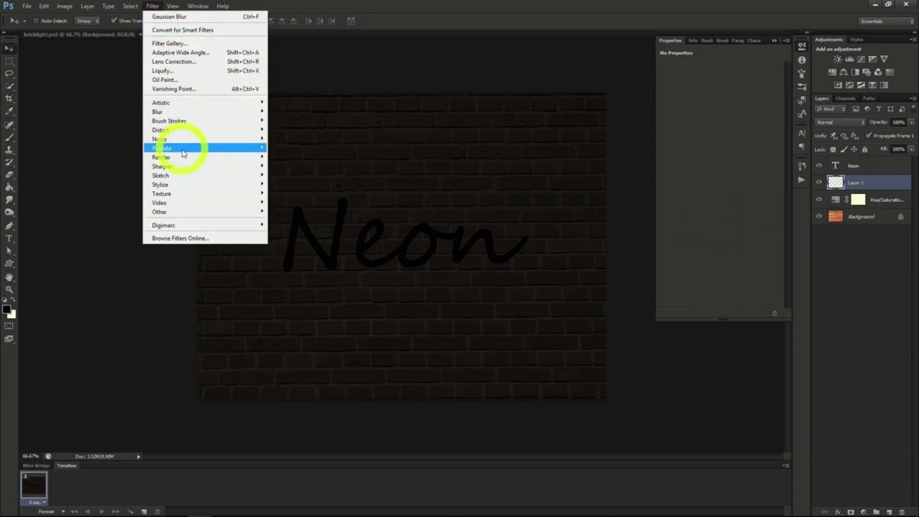
click(282, 154)
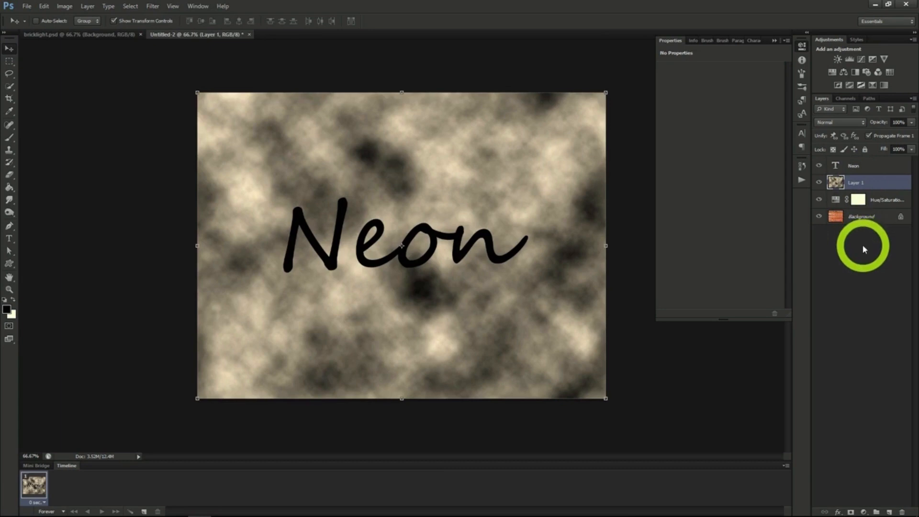
Add a black layer mask to the clouds layer and set its blend mode to Divide
alt+click(851, 512)
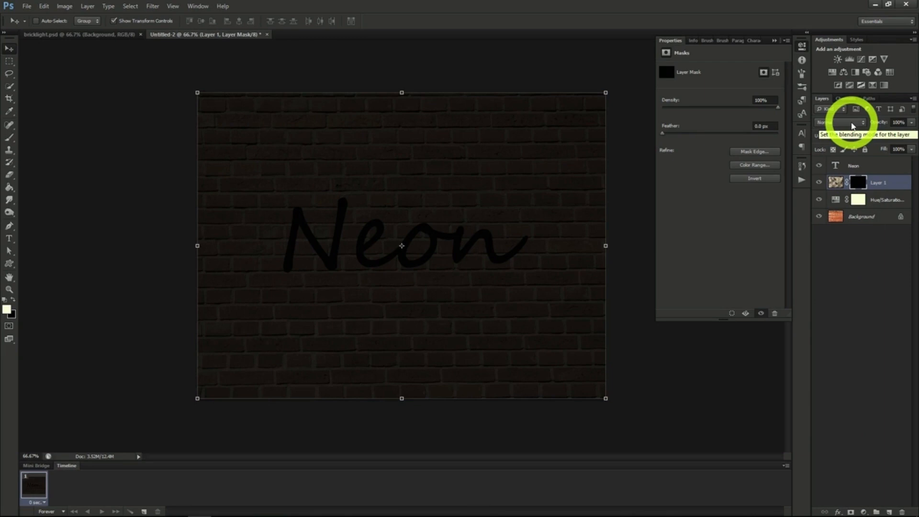
click(852, 126)
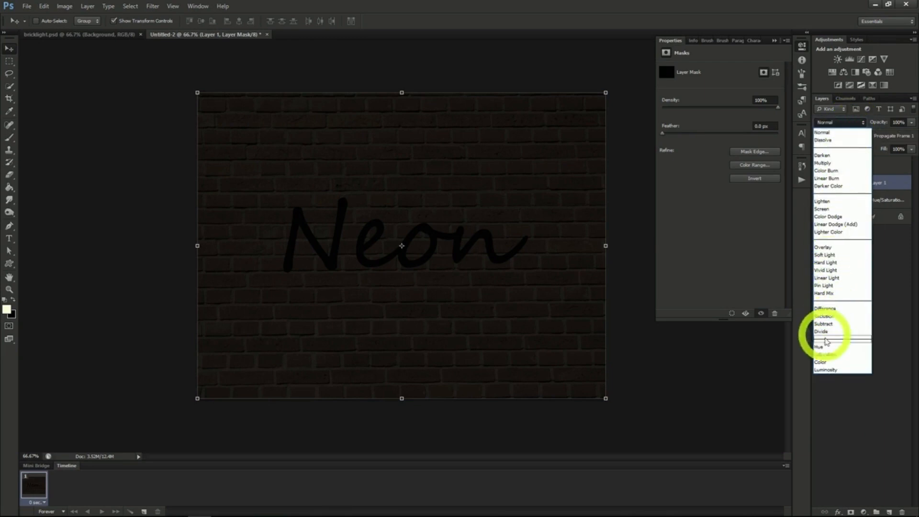
click(822, 330)
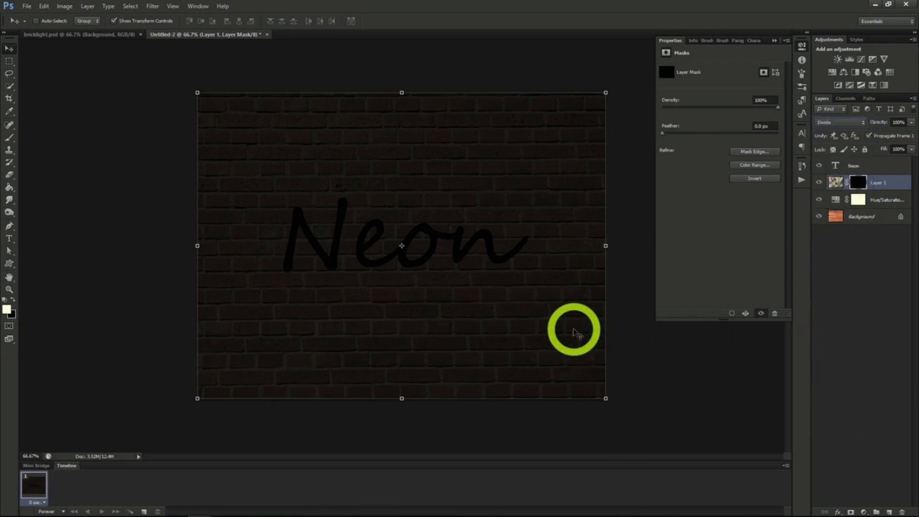
Paint on the clouds mask with a soft 156 px brush at 50% opacity around the text
click(10, 139)
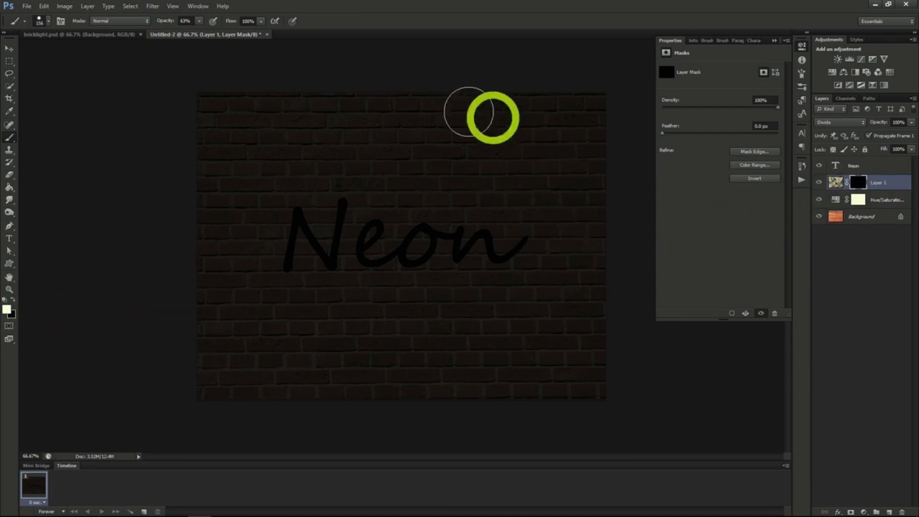
drag(199, 27, 191, 29)
click(45, 23)
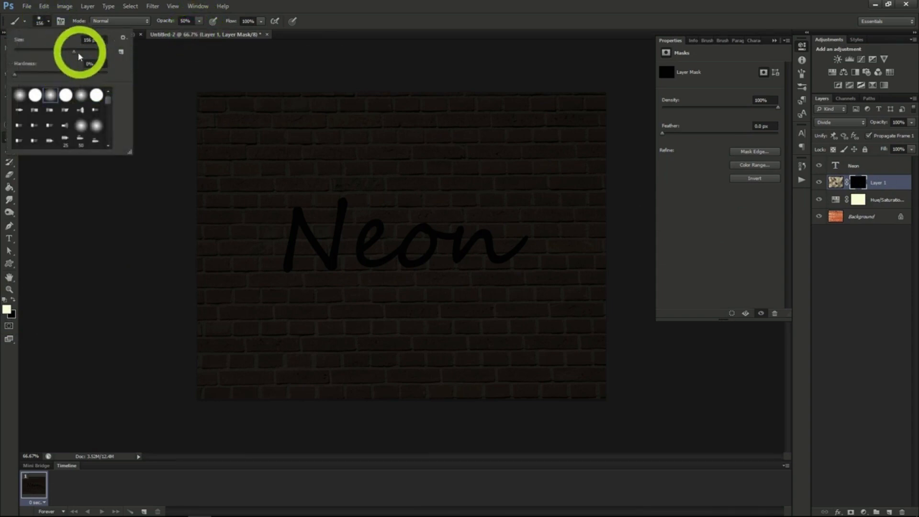
click(48, 23)
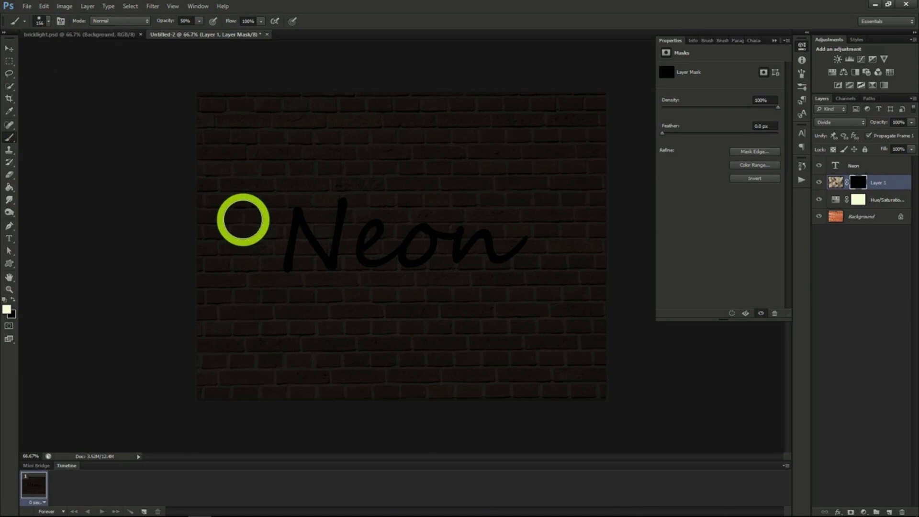
mouse_move(301, 208)
mouse_down()
mouse_move(318, 220)
mouse_move(297, 270)
mouse_move(379, 217)
mouse_move(415, 222)
mouse_move(436, 257)
mouse_move(400, 265)
mouse_move(417, 217)
mouse_move(503, 270)
mouse_move(556, 246)
mouse_move(466, 213)
mouse_move(500, 287)
mouse_move(428, 209)
mouse_move(363, 257)
mouse_move(359, 289)
mouse_move(380, 272)
mouse_up()
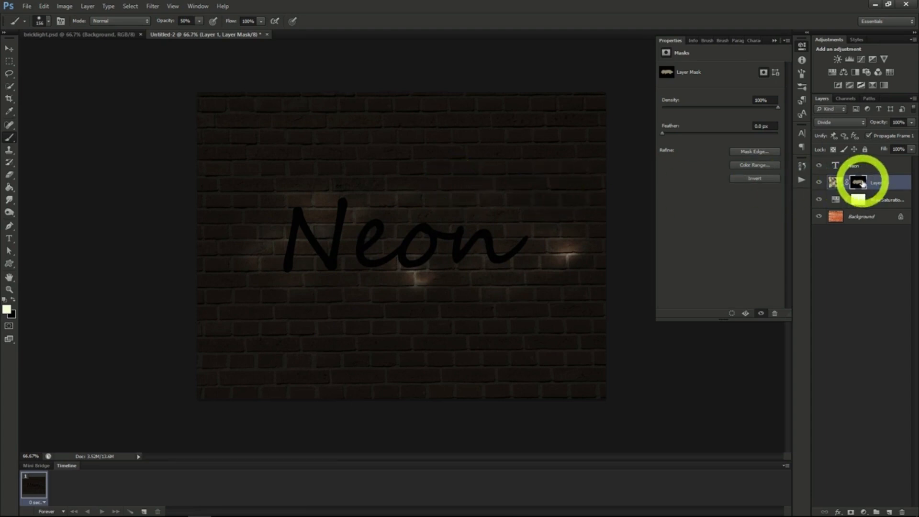
Open the Neon text layer's blending options and add Bevel & Emboss with 185% depth and 3 px size
click(834, 163)
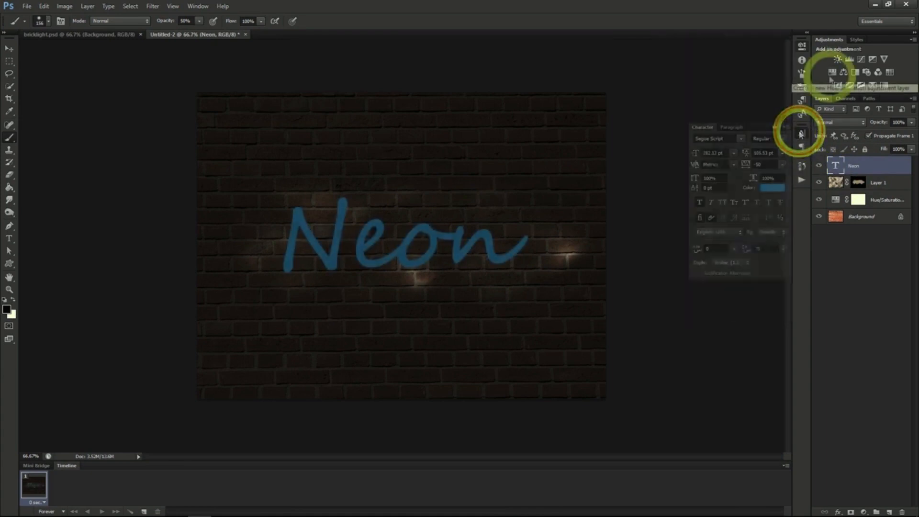
right_click(849, 165)
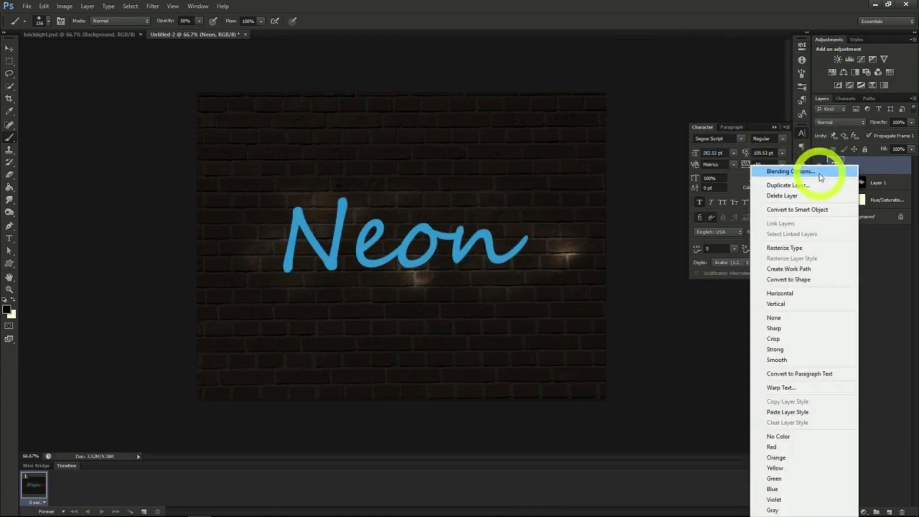
click(819, 173)
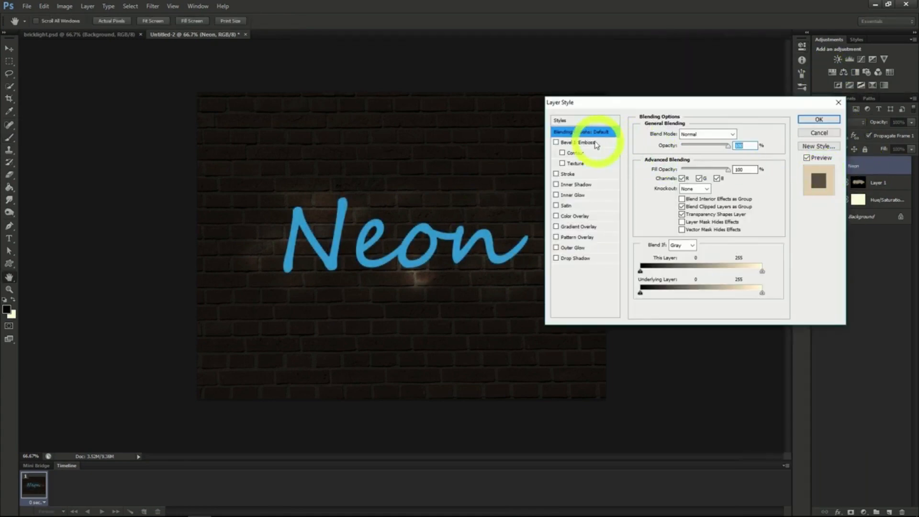
click(581, 143)
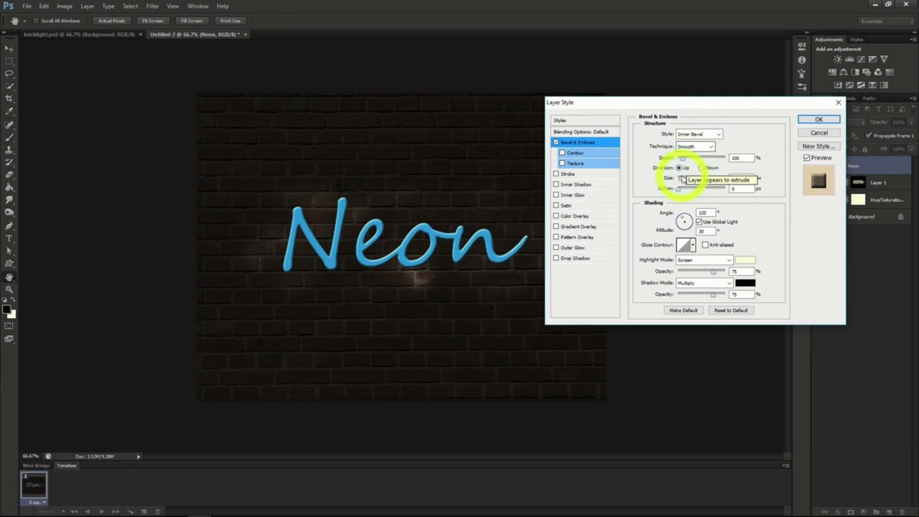
drag(683, 160, 686, 161)
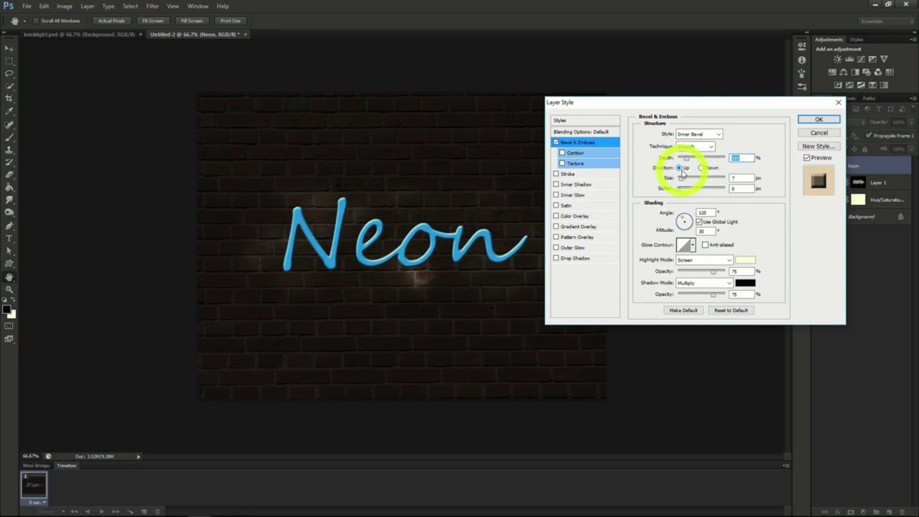
drag(682, 176, 736, 189)
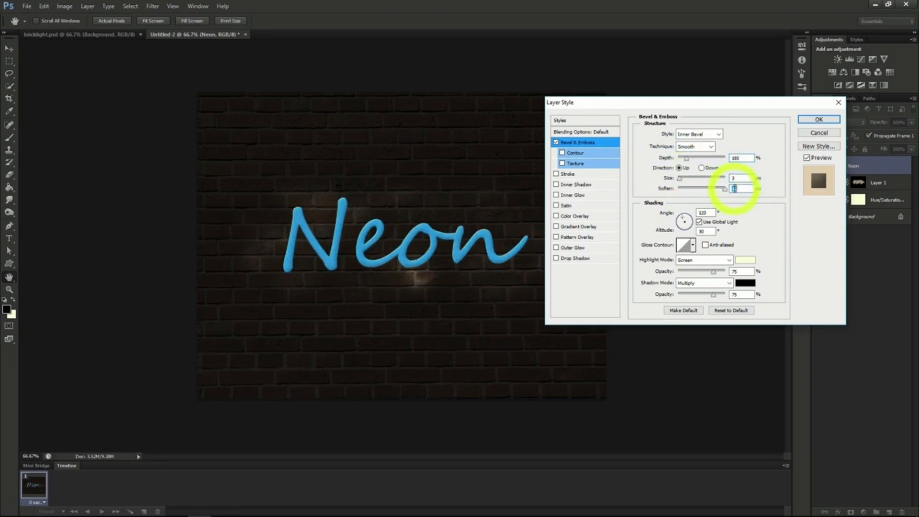
Add an Inner Shadow with 40% opacity and 5 px distance
click(573, 185)
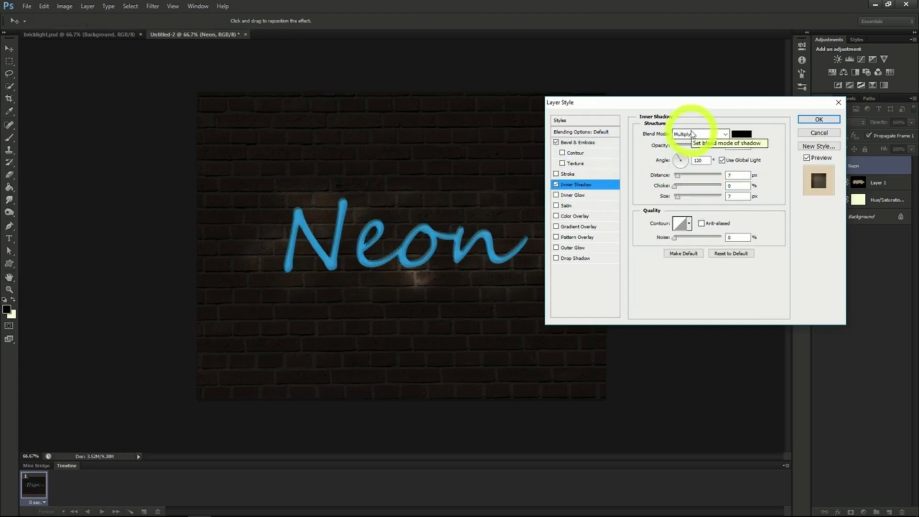
drag(708, 145, 695, 146)
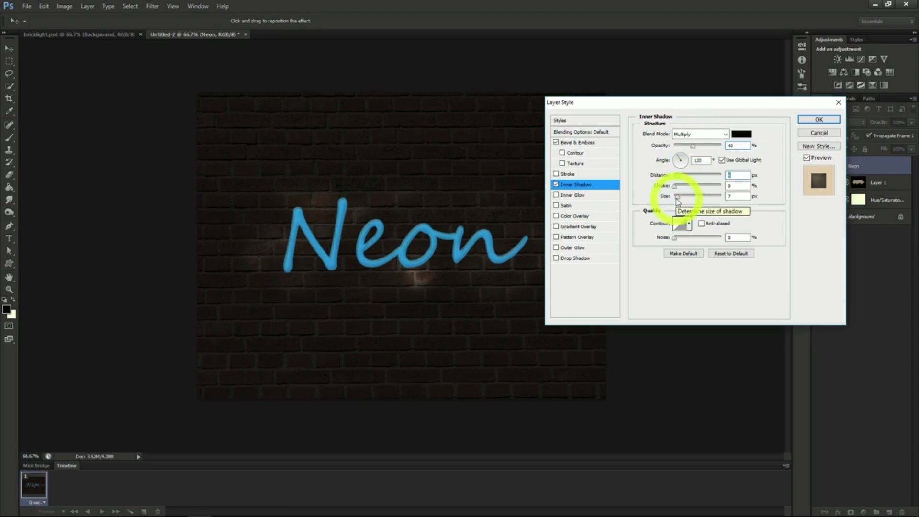
drag(678, 198, 676, 199)
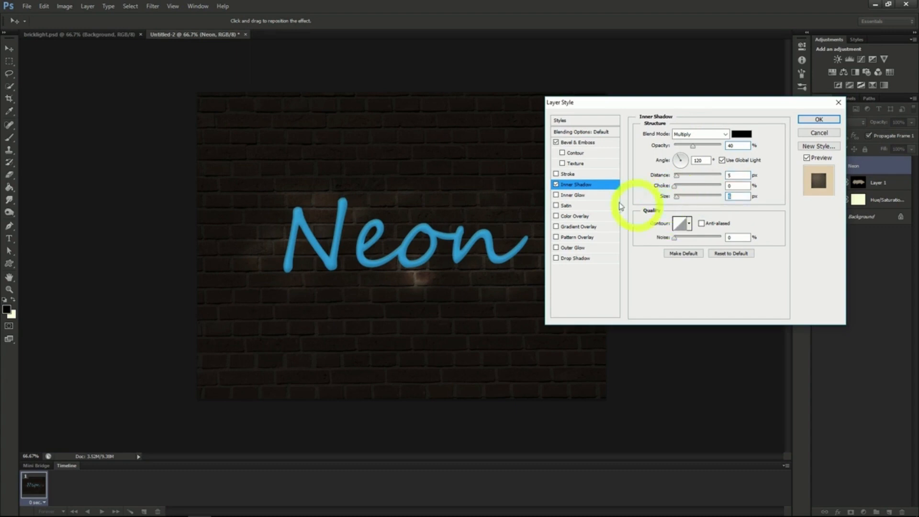
Add an Inner Glow with Center as source and apply the layer style
click(577, 196)
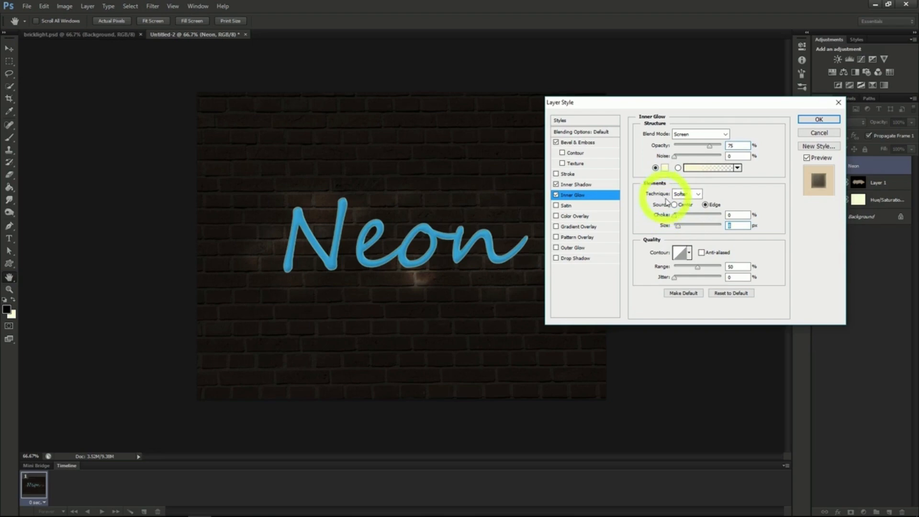
click(674, 205)
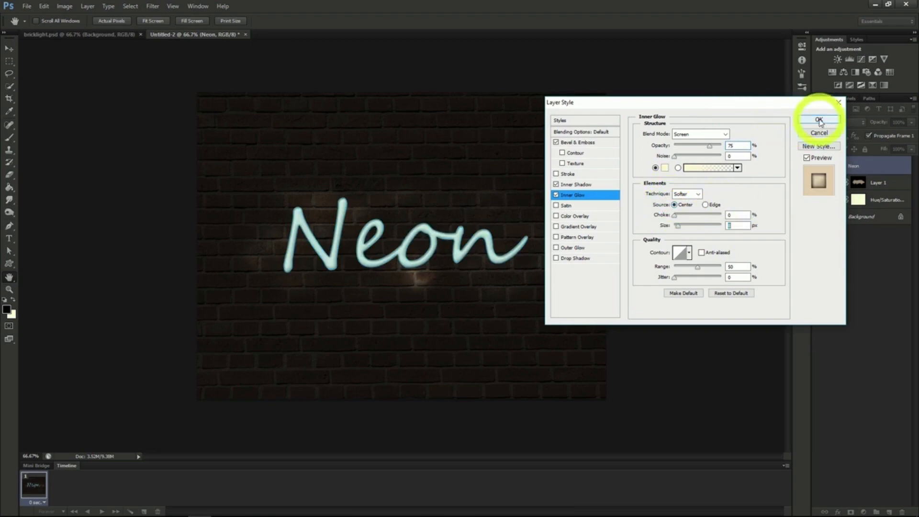
click(819, 119)
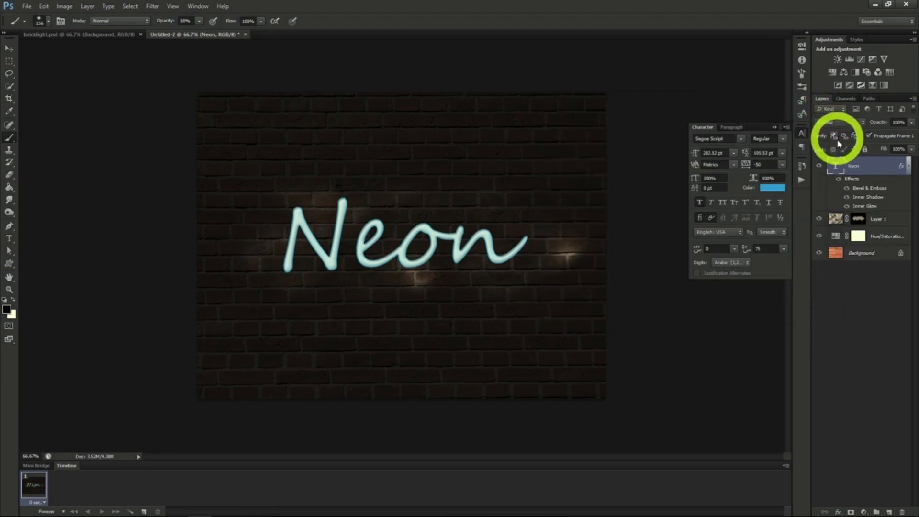
Duplicate the Neon text layer and move the copy below the original
right_click(856, 171)
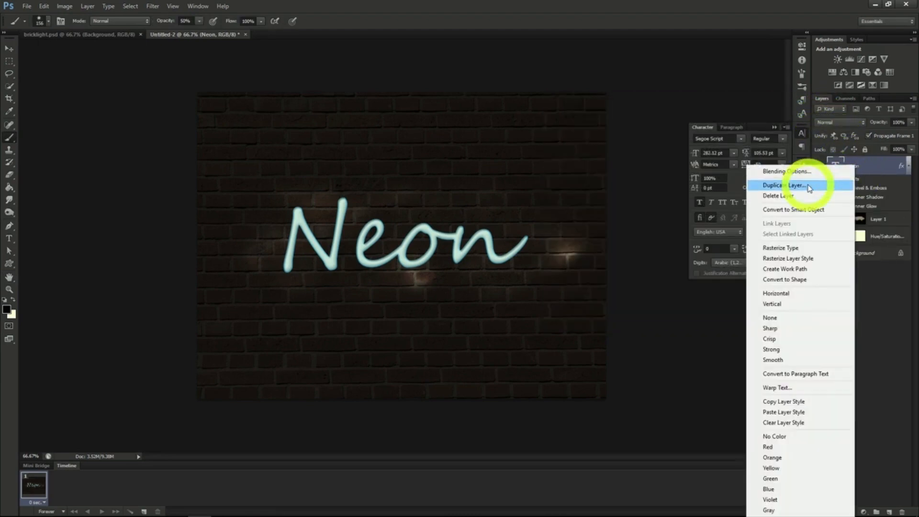
click(809, 185)
click(538, 158)
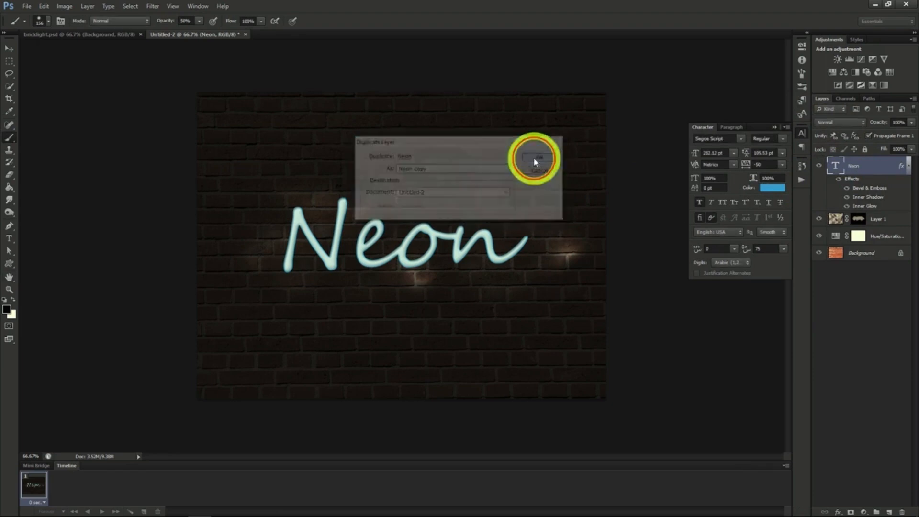
drag(860, 168, 861, 256)
Convert the Neon copy layer to a smart object and apply a Gaussian Blur to it
right_click(856, 222)
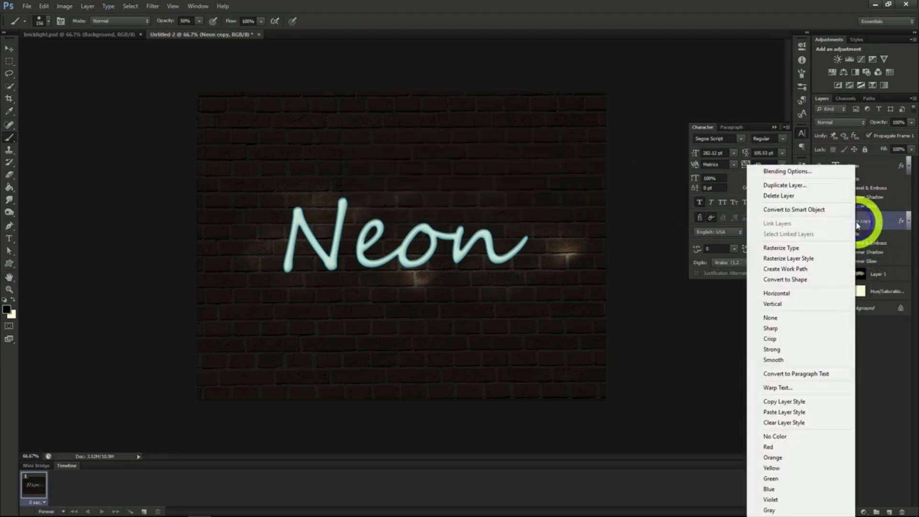
click(813, 211)
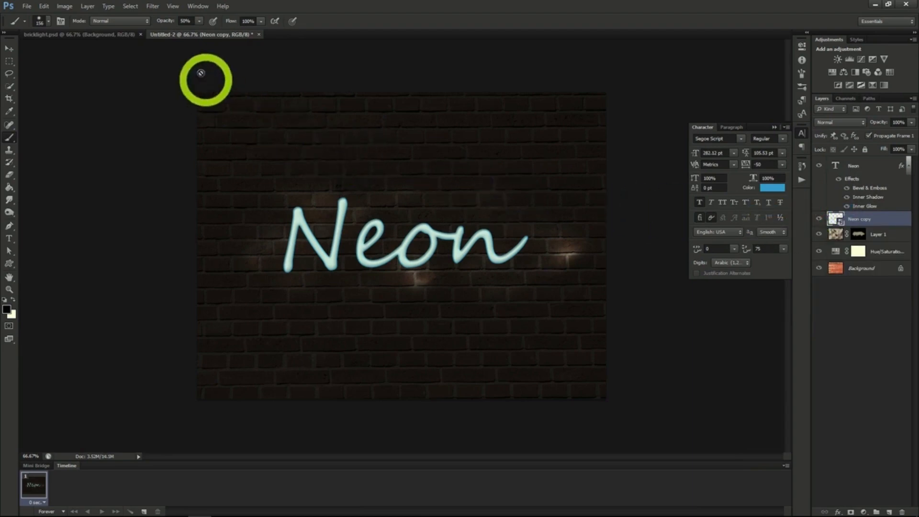
click(153, 6)
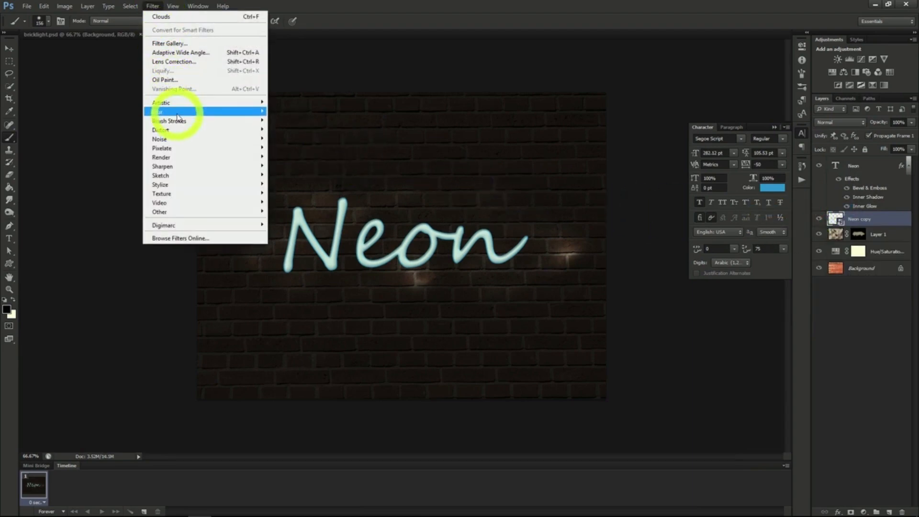
mouse_move(178, 112)
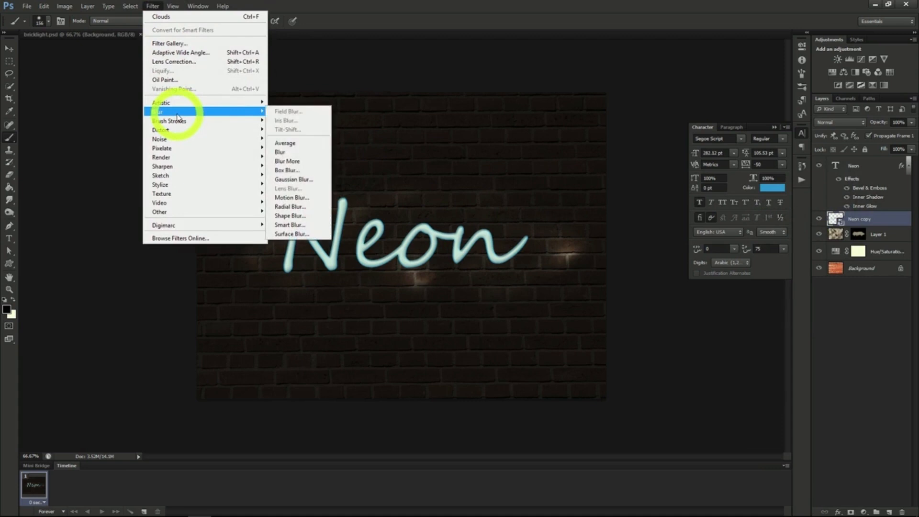
click(292, 180)
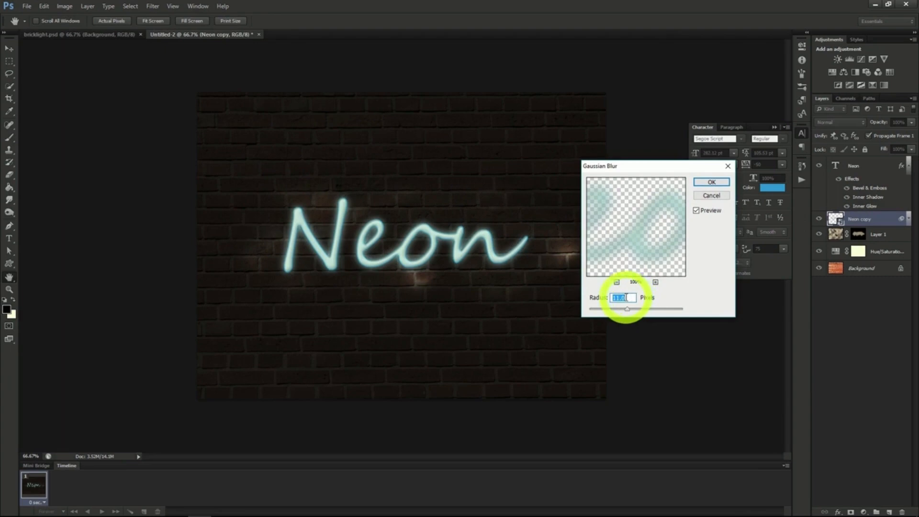
click(711, 182)
Pick the Brush tool, select Layer 1 and add a new empty layer above it
key(b)
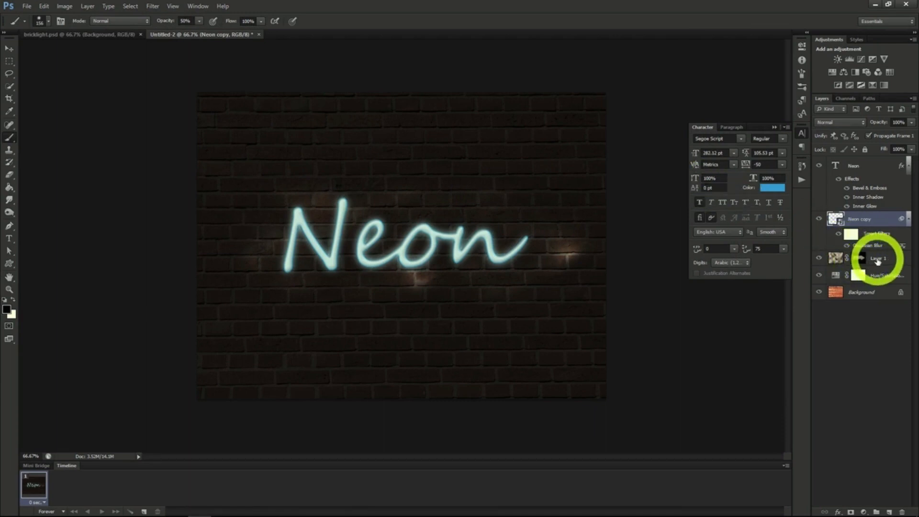
click(880, 259)
click(889, 512)
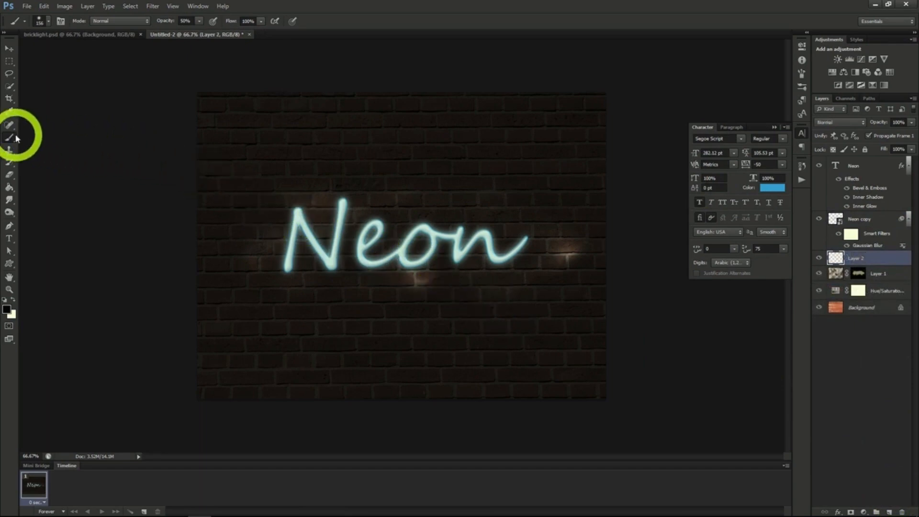
Choose a soft round brush with 0% hardness and reduce its size to about 13 px
click(46, 23)
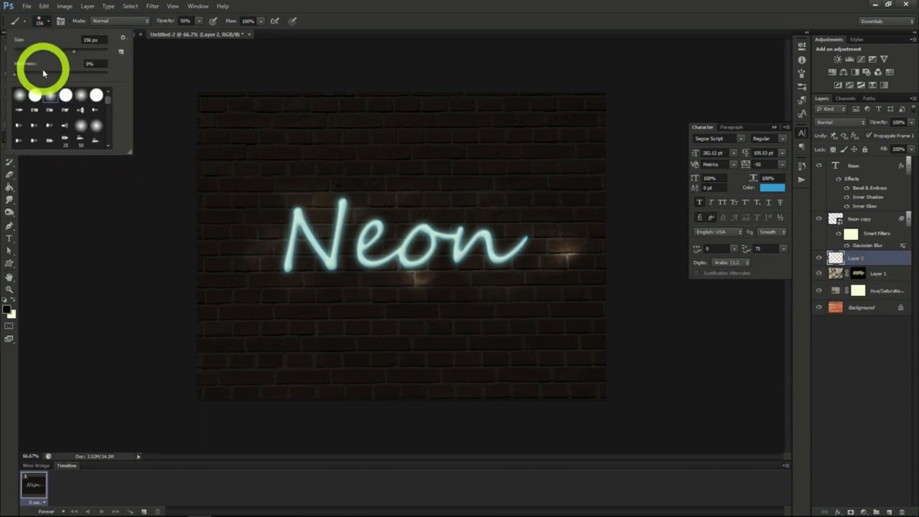
double_click(35, 94)
click(47, 23)
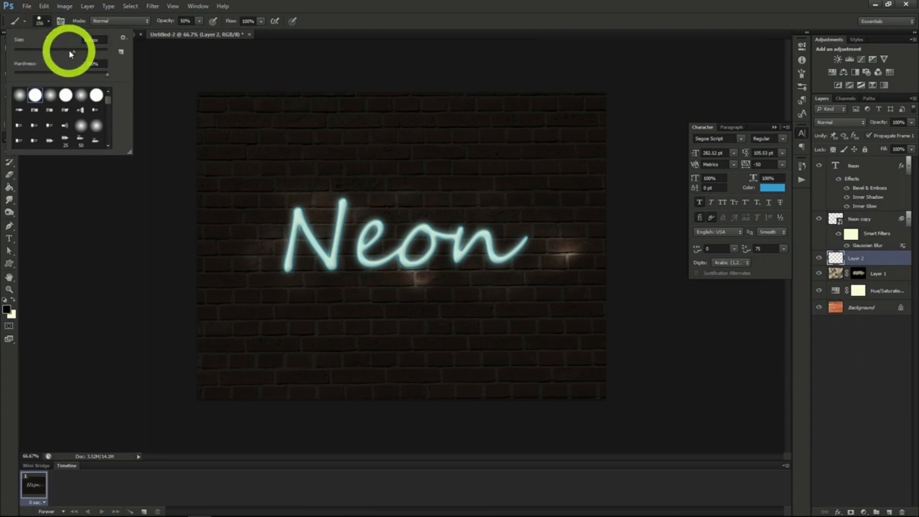
drag(65, 51, 22, 52)
click(229, 211)
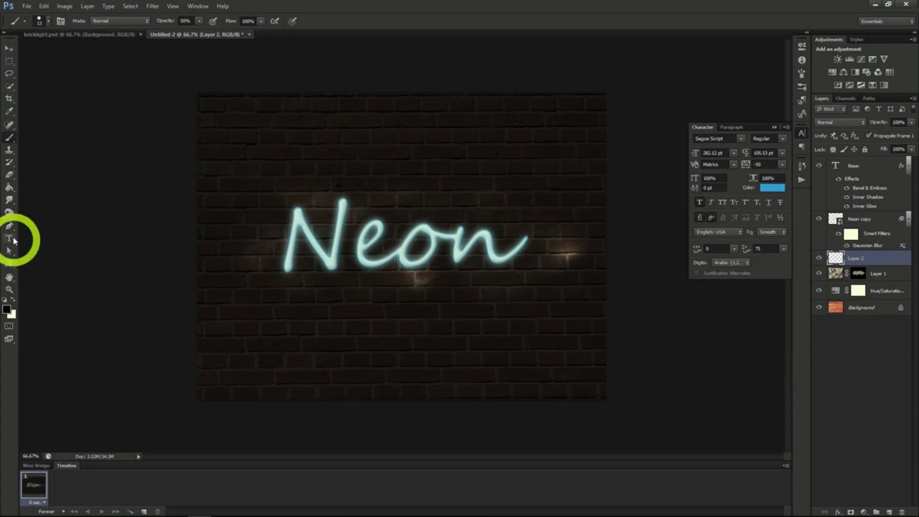
Draw a curved Pen-tool path running through the Neon text from left to right
click(10, 226)
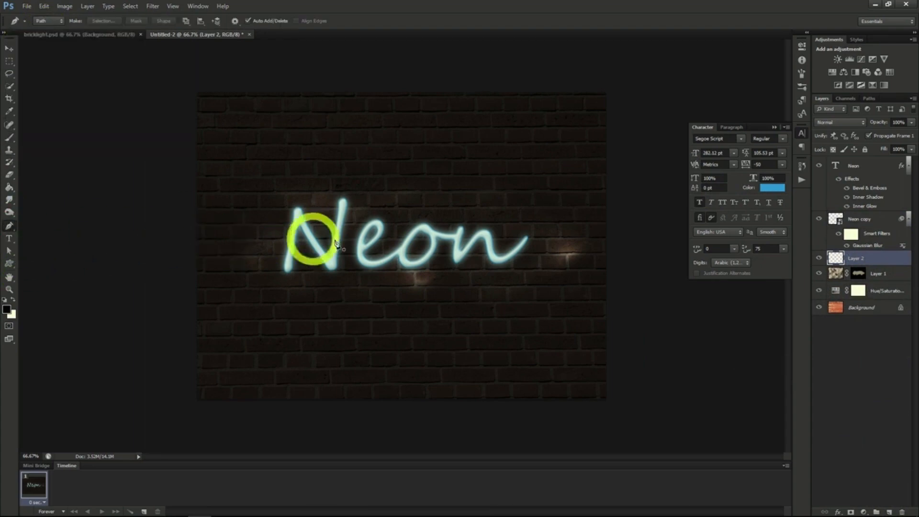
click(523, 248)
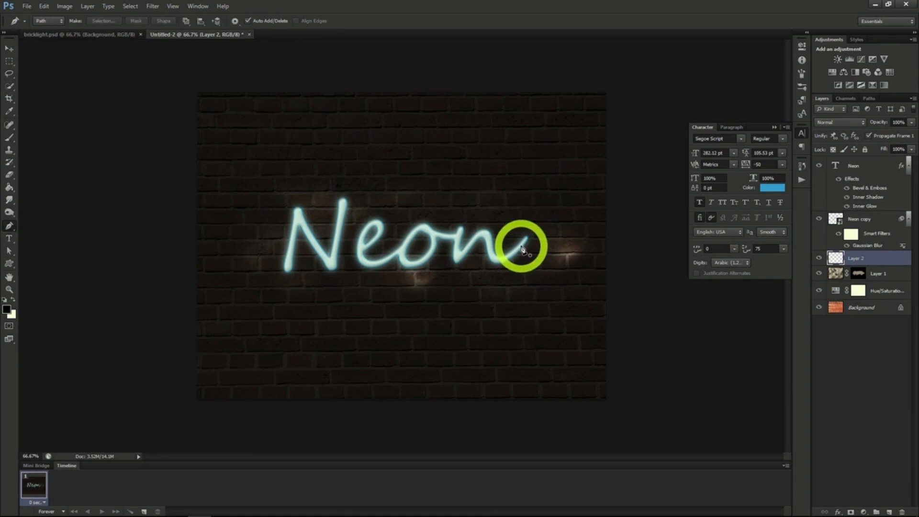
drag(522, 248, 465, 246)
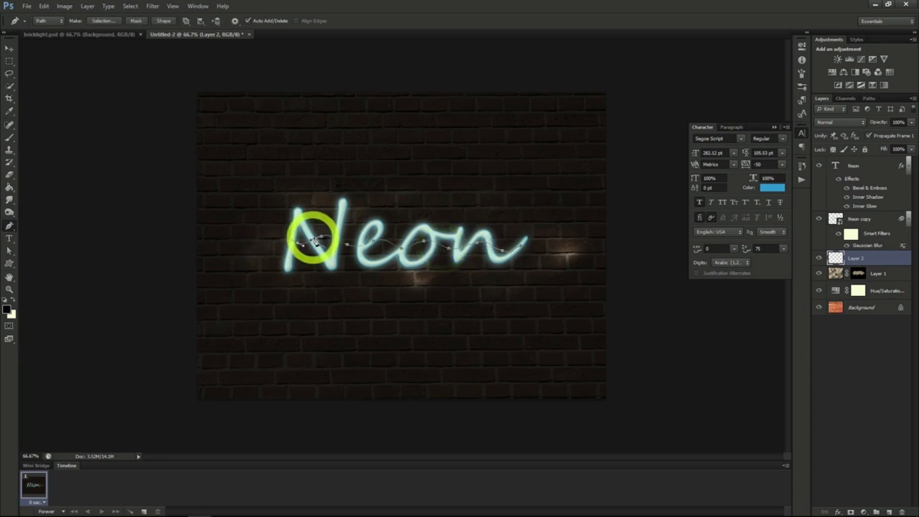
drag(317, 243, 320, 244)
Stroke the path with the Brush tool using Simulate Pressure, then delete the path
right_click(316, 242)
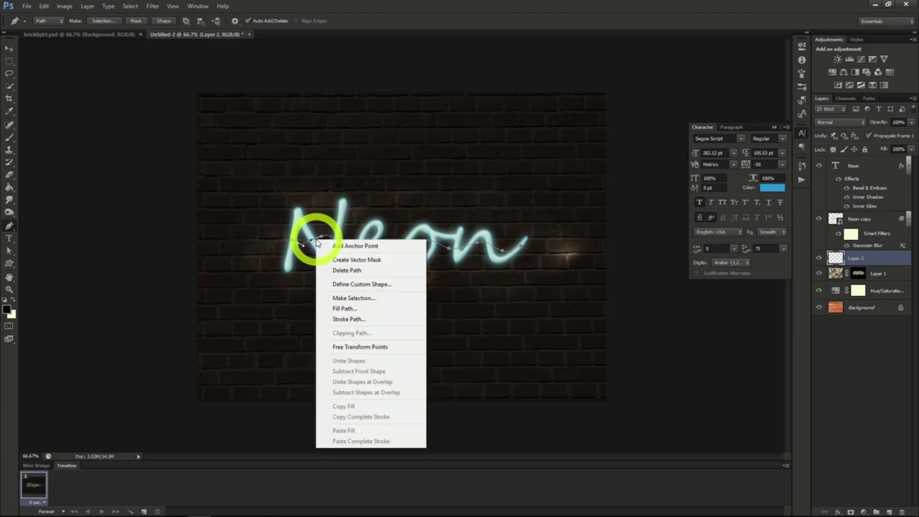
click(352, 320)
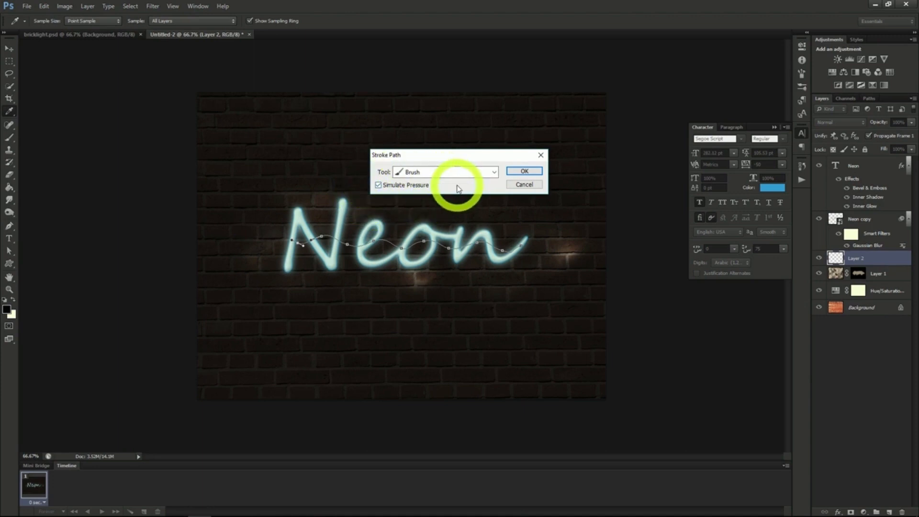
click(524, 171)
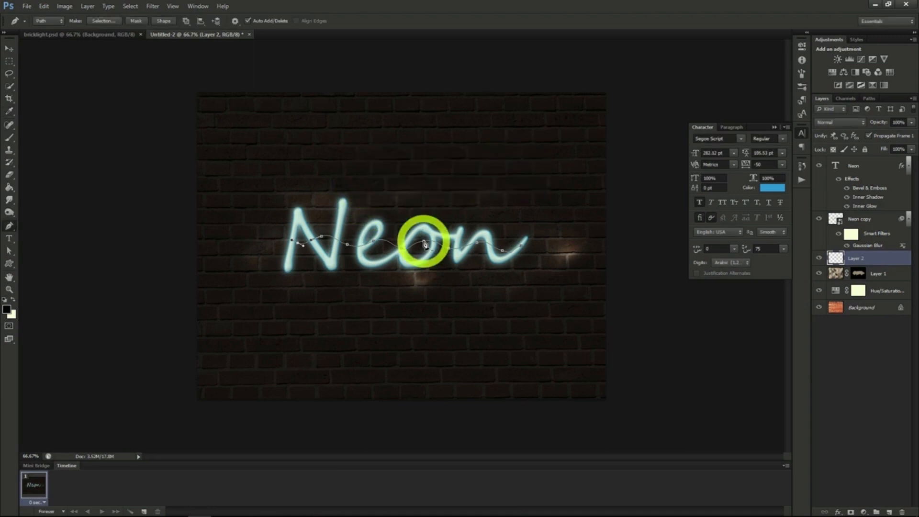
right_click(425, 245)
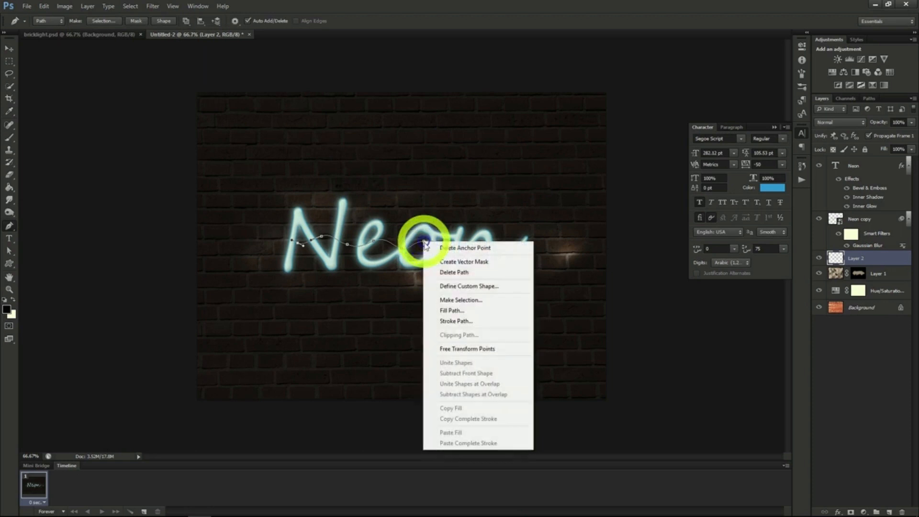
click(454, 272)
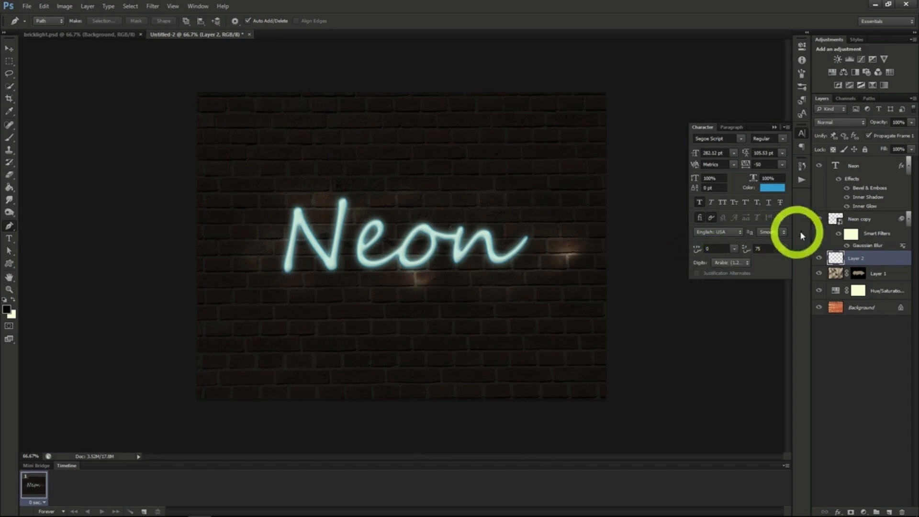
Add Bevel & Emboss to Layer 2 with depth about 245% and size 8 px, and apply it
right_click(855, 262)
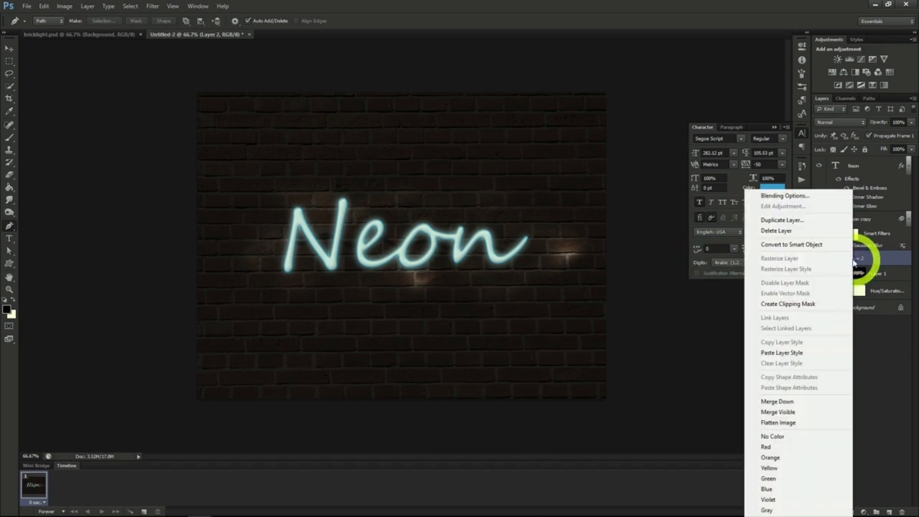
click(785, 187)
click(580, 143)
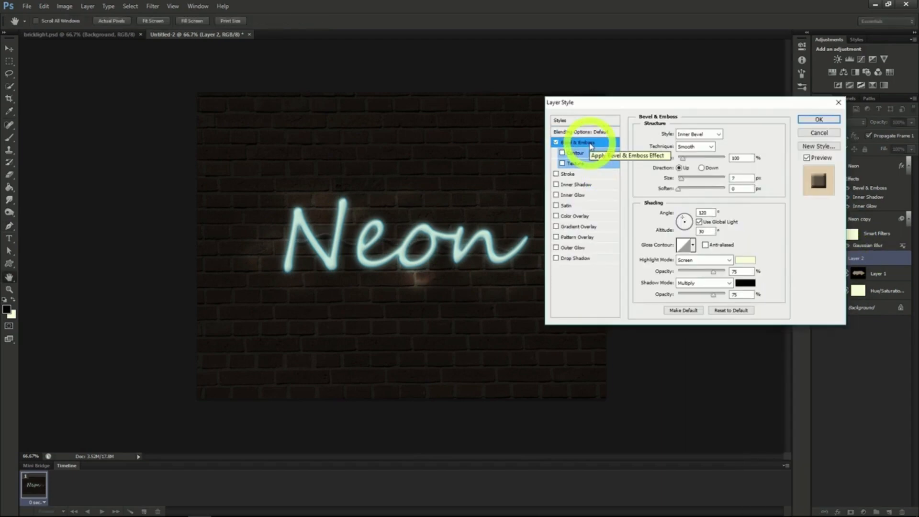
drag(685, 160, 689, 159)
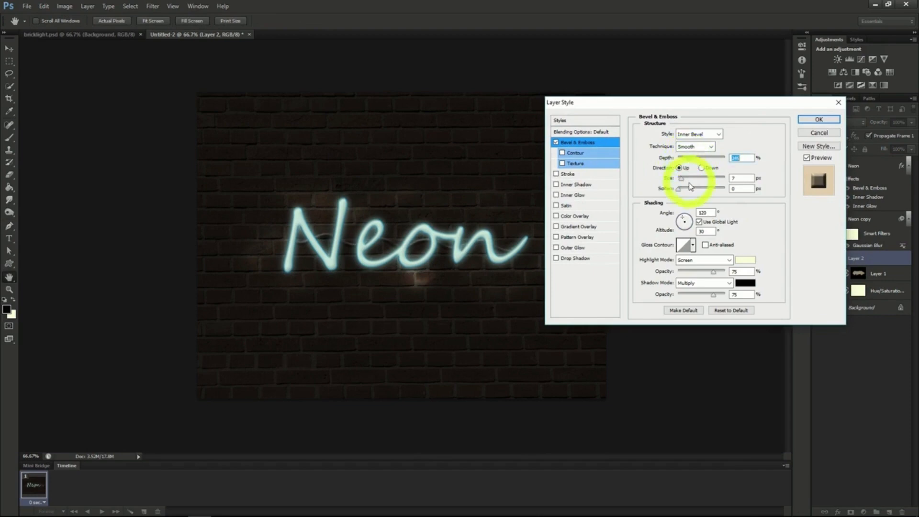
mouse_move(682, 183)
mouse_down()
mouse_move(672, 187)
mouse_move(684, 194)
mouse_up()
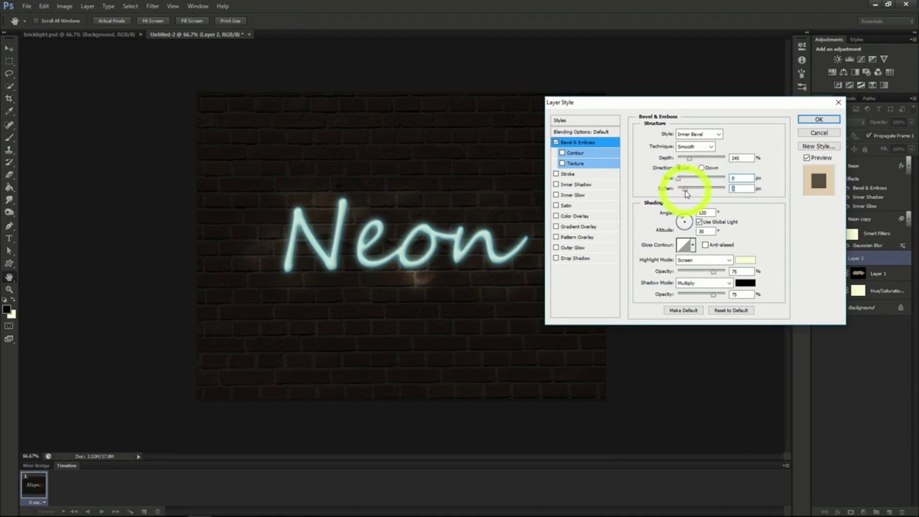
click(819, 120)
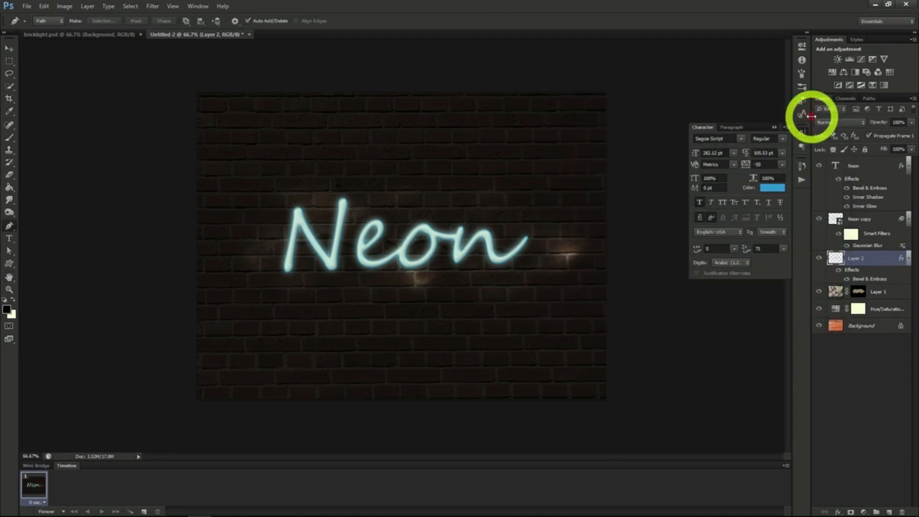
Create another new layer above Layer 2 and select the Brush tool
drag(809, 116, 808, 139)
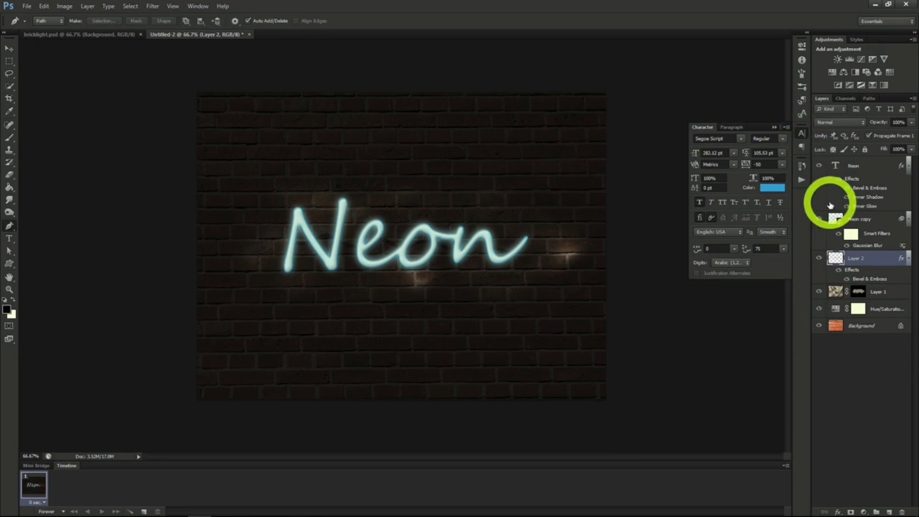
click(888, 512)
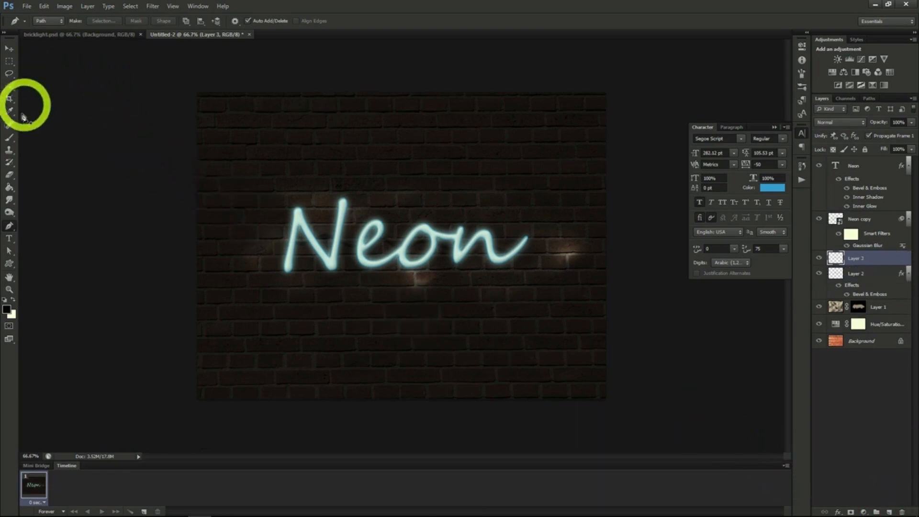
click(8, 137)
Set a soft round brush of about 156 px with 0% hardness and 63% opacity
click(48, 21)
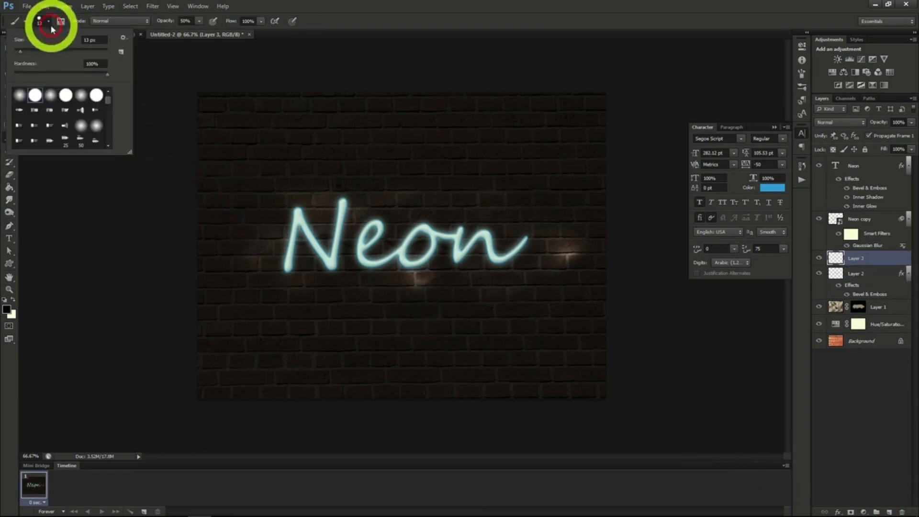
click(50, 96)
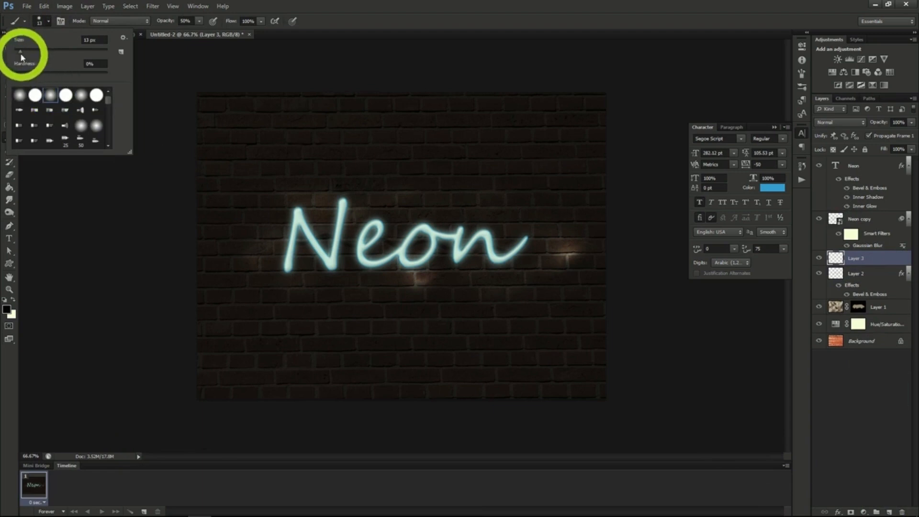
drag(20, 51, 60, 52)
drag(75, 52, 74, 53)
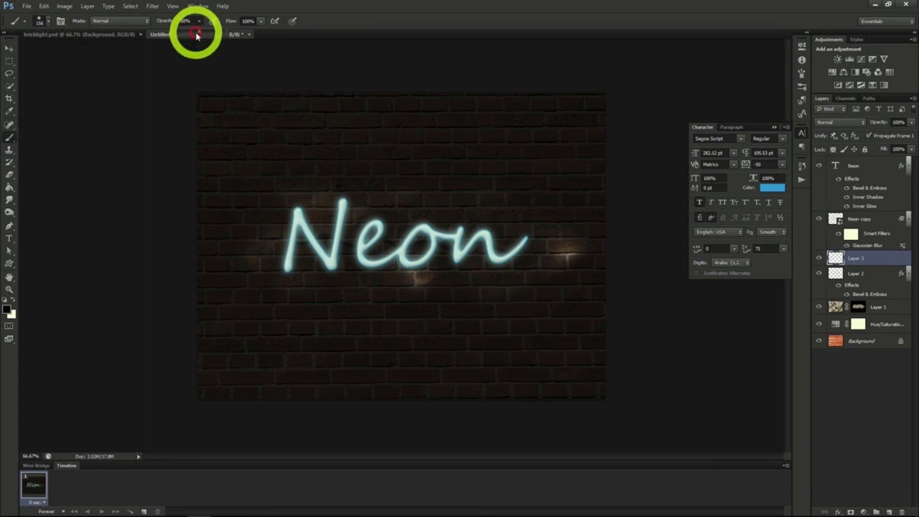
drag(202, 34, 204, 35)
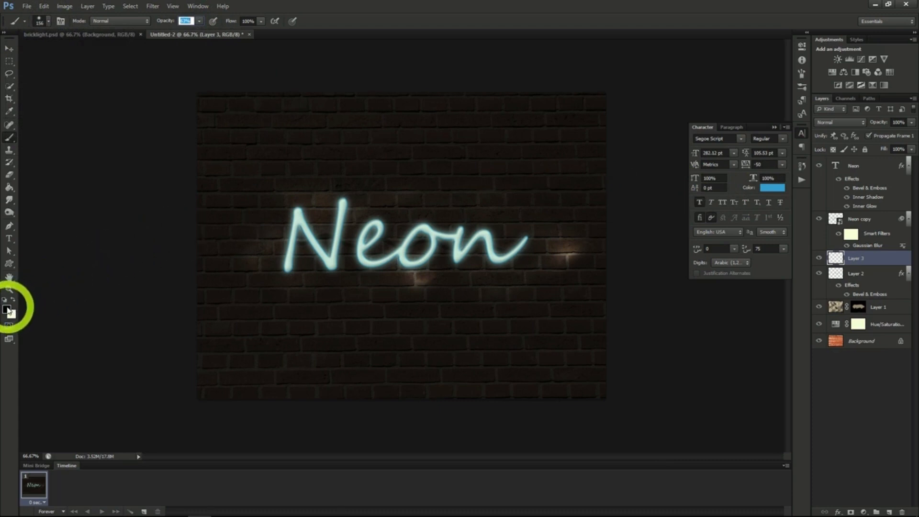
Paint a large teal patch over the Neon text and set the layer's blend mode to Soft Light
click(8, 309)
mouse_move(288, 209)
mouse_down()
mouse_move(263, 239)
mouse_move(292, 254)
mouse_move(308, 205)
mouse_move(304, 273)
mouse_move(313, 224)
mouse_move(368, 263)
mouse_move(431, 239)
mouse_move(541, 230)
mouse_up()
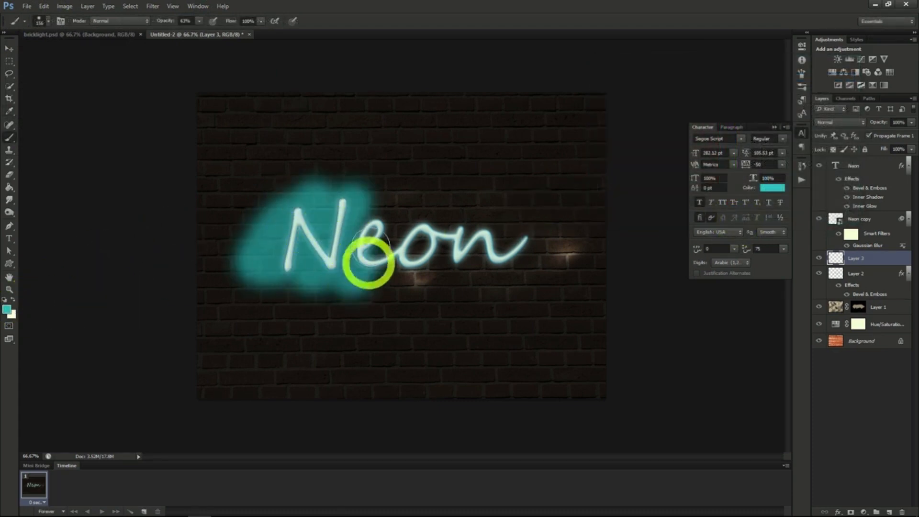
click(839, 122)
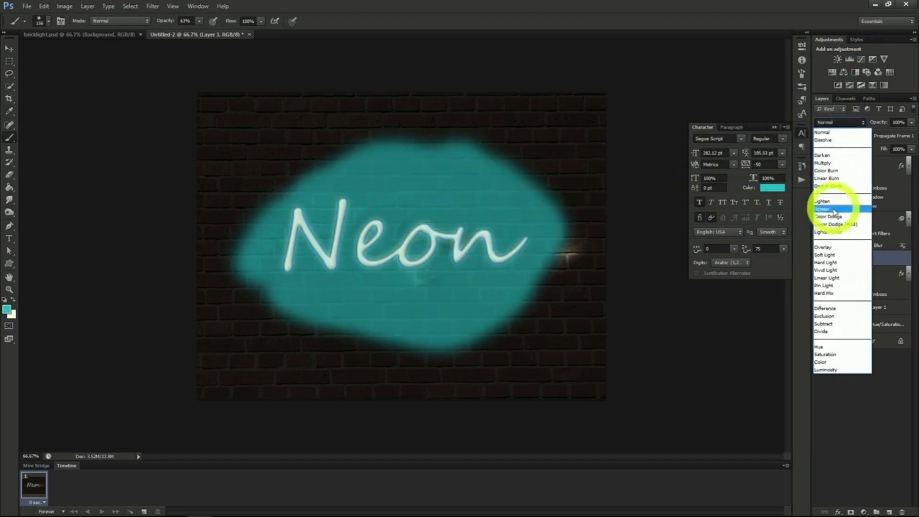
click(835, 254)
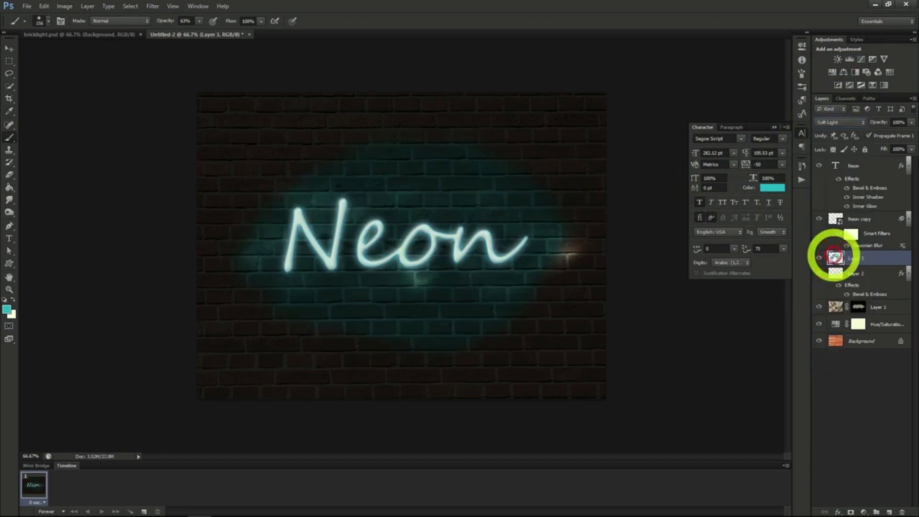